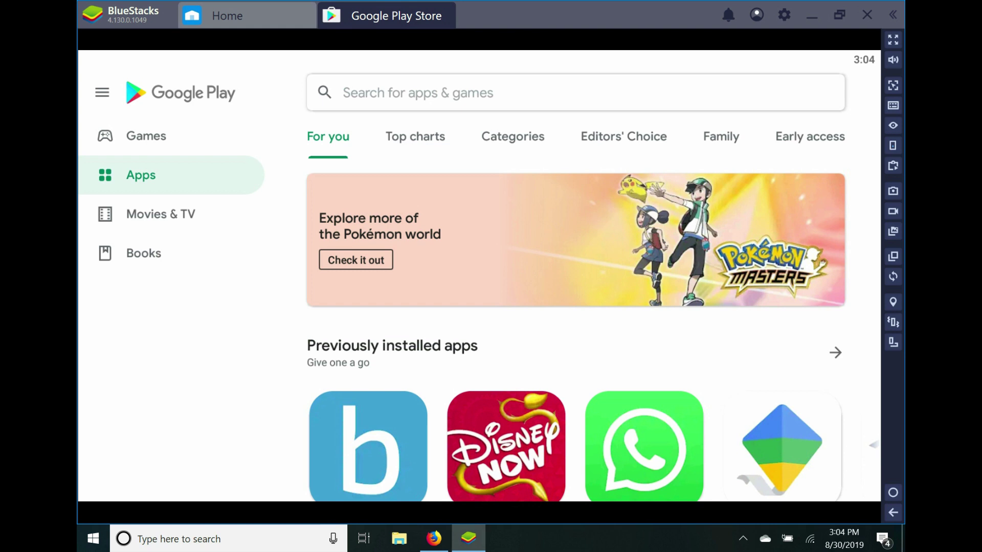
Restore the BlueStacks window to floating size, move it around the desktop and maximize it again
{"action": "left_click", "coordinate": [839, 14]}
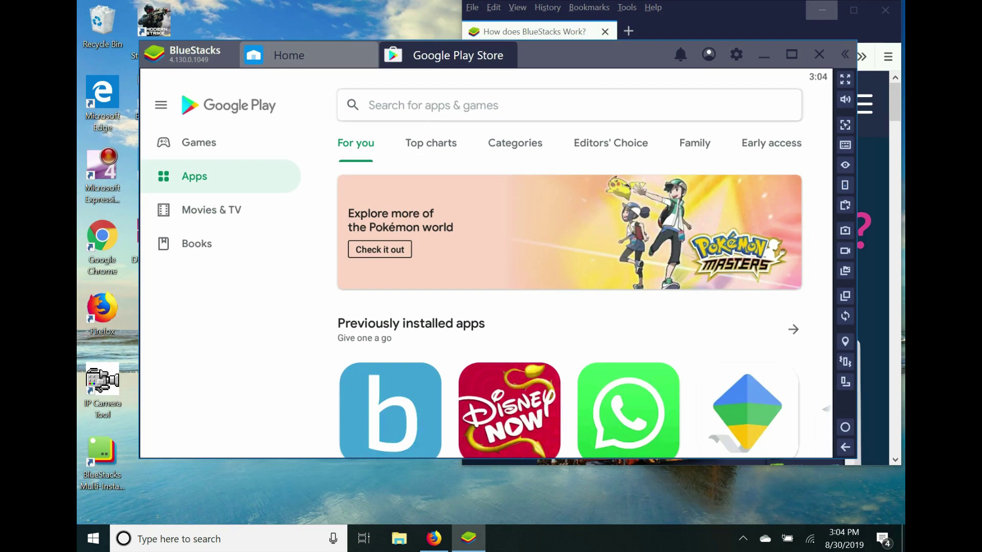
{"action": "left_click_drag", "start_coordinate": [563, 56], "coordinate": [660, 32]}
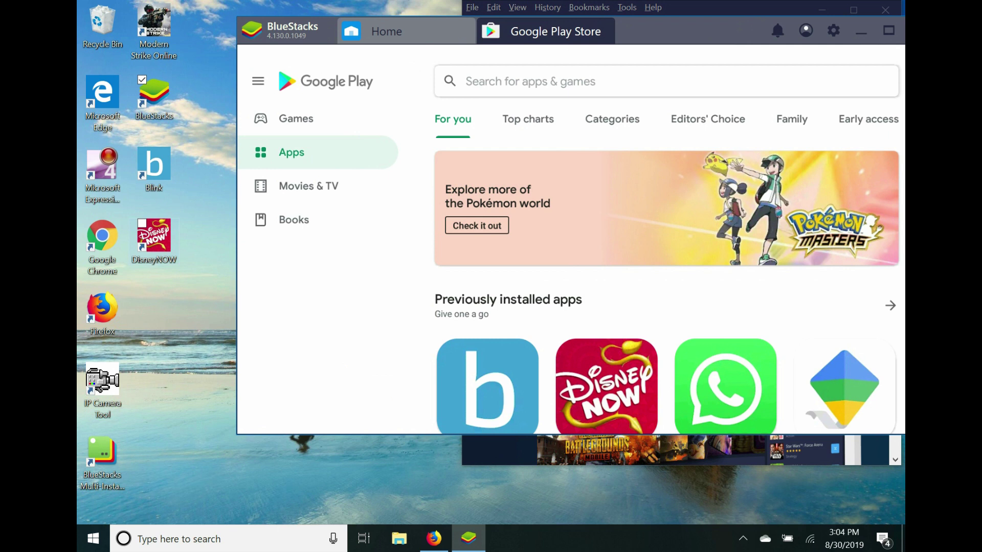
{"action": "left_click_drag", "start_coordinate": [742, 31], "coordinate": [667, 22]}
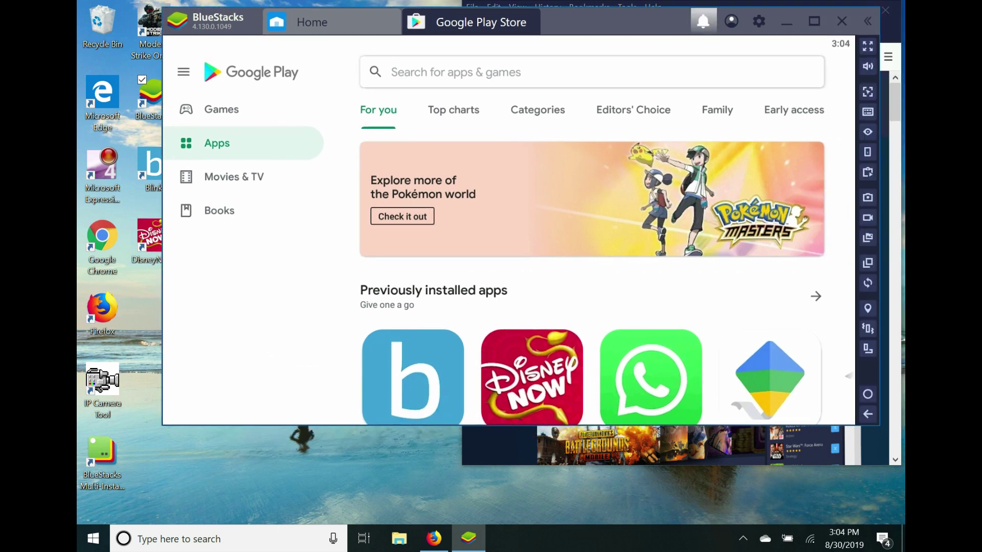
{"action": "left_click", "coordinate": [814, 20]}
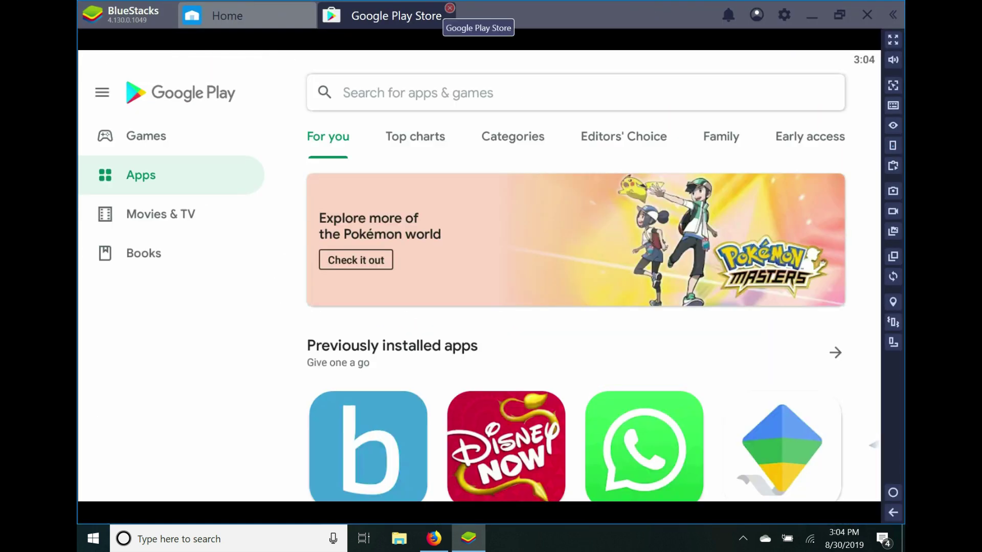
Close the Google Play Store and open the BlueStacks settings on the Display page
{"action": "left_click", "coordinate": [450, 8]}
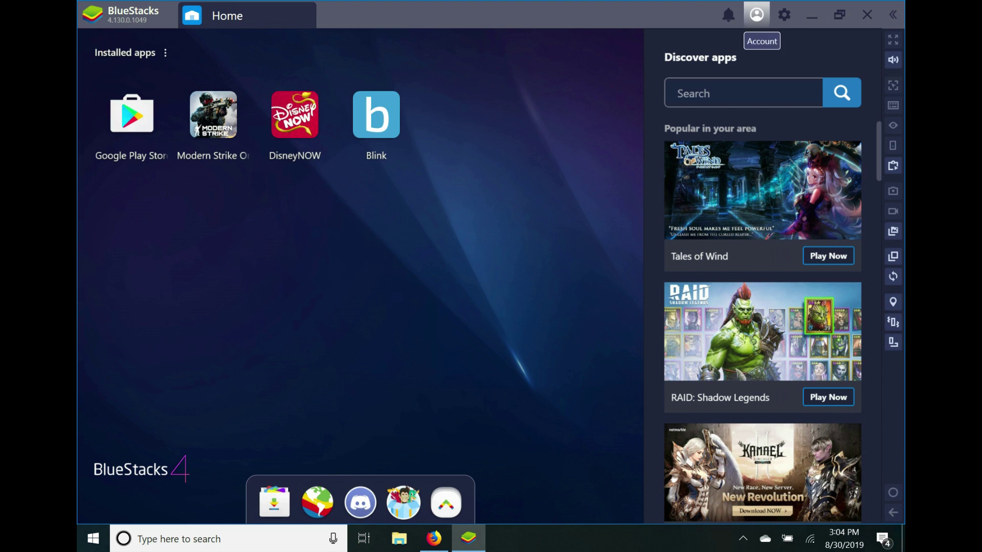
{"action": "left_click", "coordinate": [784, 14]}
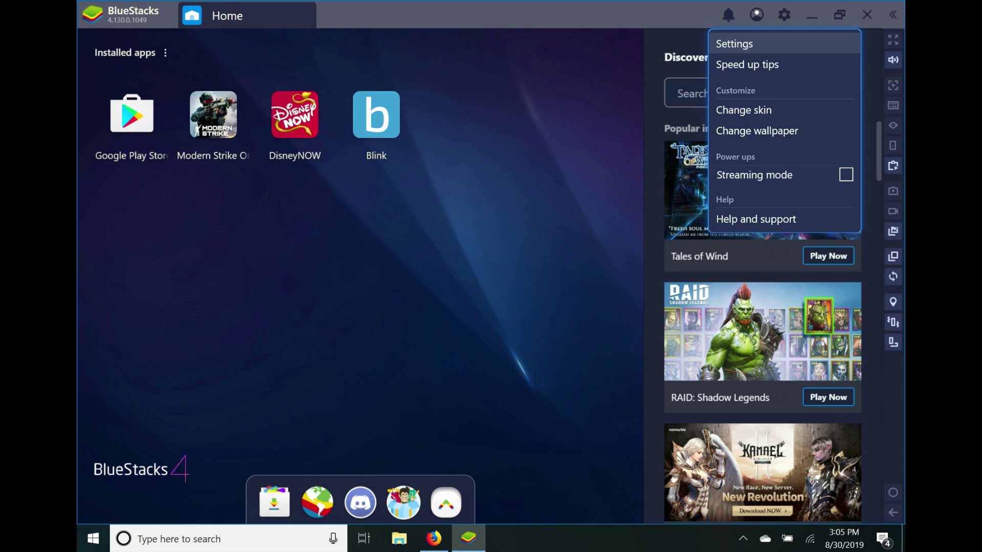
{"action": "left_click", "coordinate": [734, 44]}
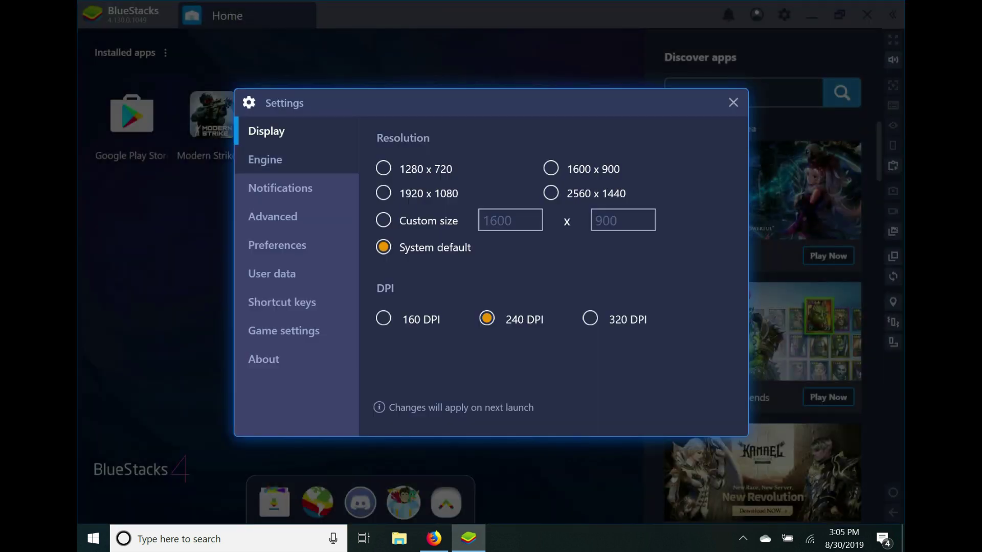
Review the Engine, Notifications and Advanced pages of the BlueStacks settings
{"action": "left_click", "coordinate": [265, 160]}
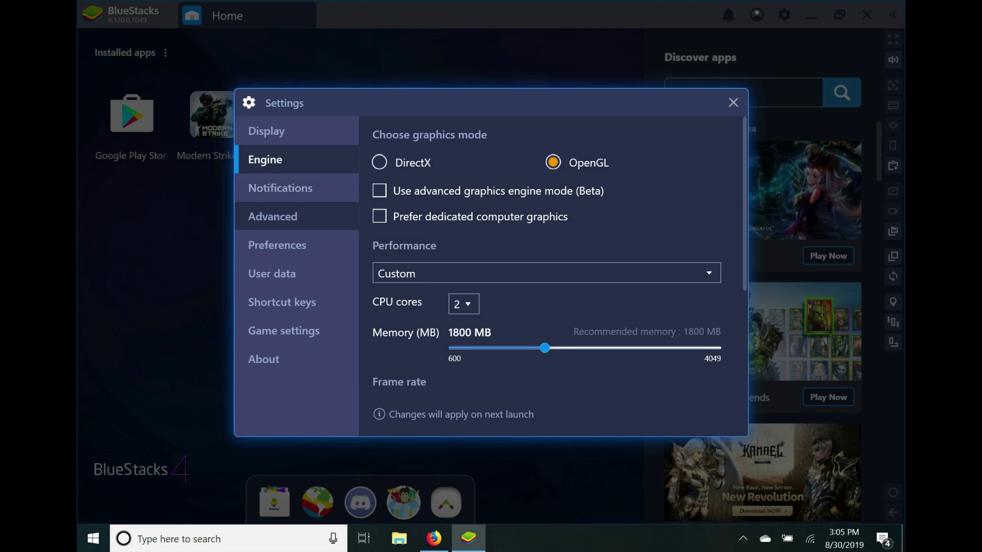
{"action": "left_click", "coordinate": [281, 187]}
{"action": "left_click", "coordinate": [273, 217]}
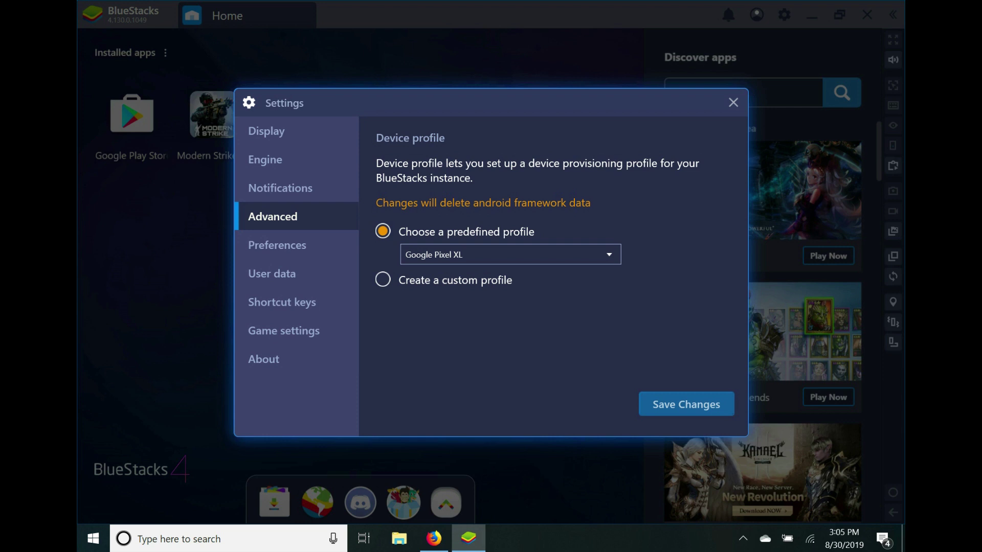
Browse the predefined device profiles, from Google Pixel 2XL to Samsung Galaxy S8 Plus, without picking another one
{"action": "key", "text": "alt+Down"}
{"action": "key", "text": "Down"}
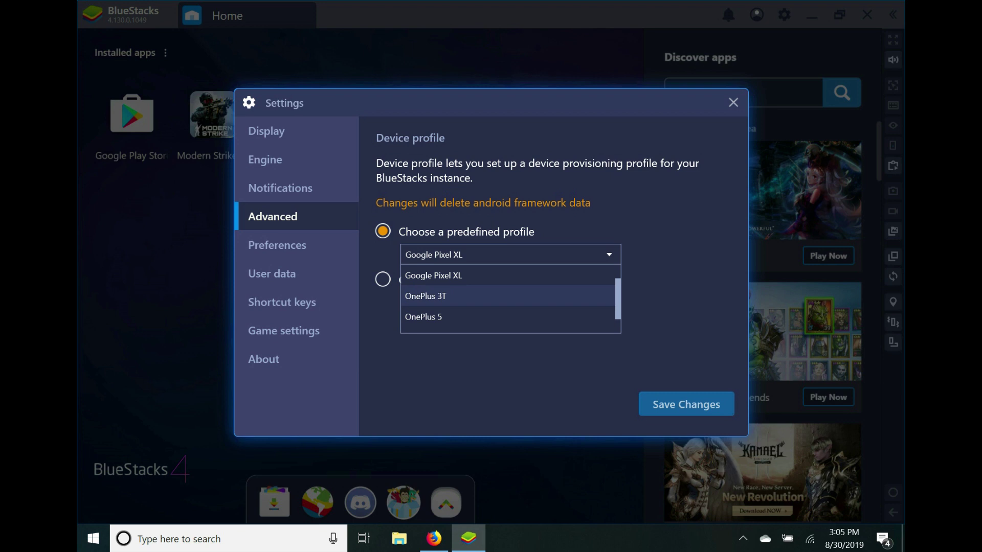
{"action": "key", "text": "Down"}
{"action": "key", "text": "Up"}
{"action": "key", "text": "Down"}
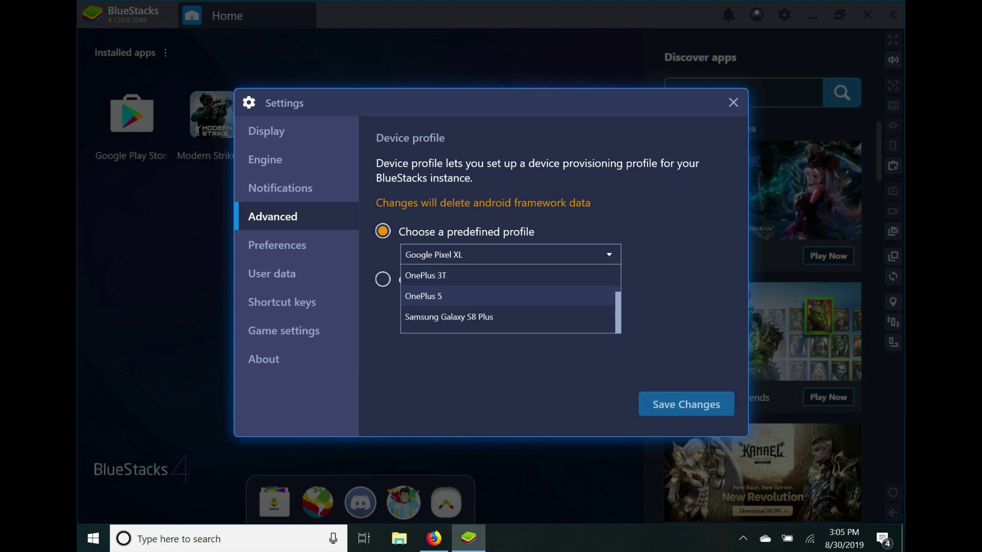
{"action": "key", "text": "Down"}
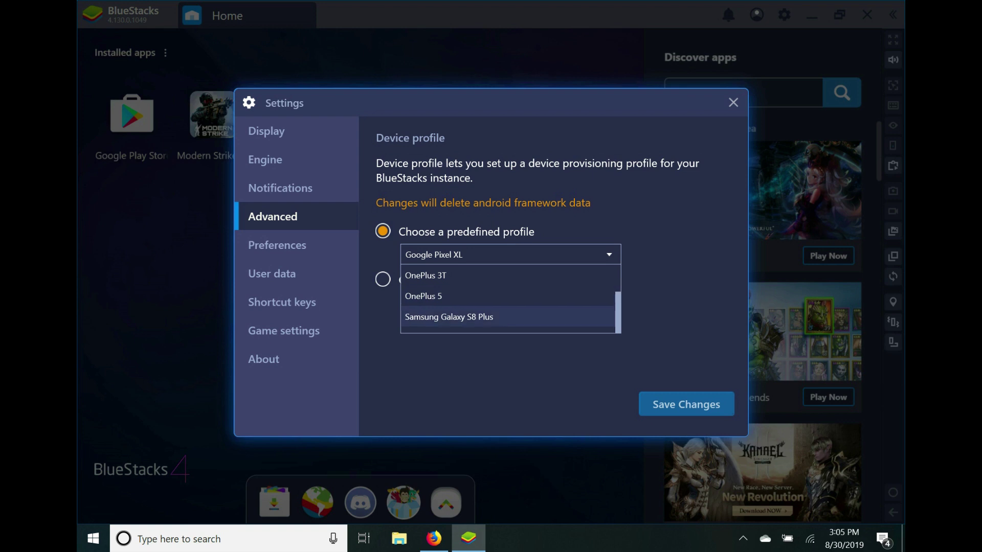
{"action": "key", "text": "Up"}
{"action": "key", "text": "Up"}
{"action": "key", "text": "Up"}
{"action": "key", "text": "Up"}
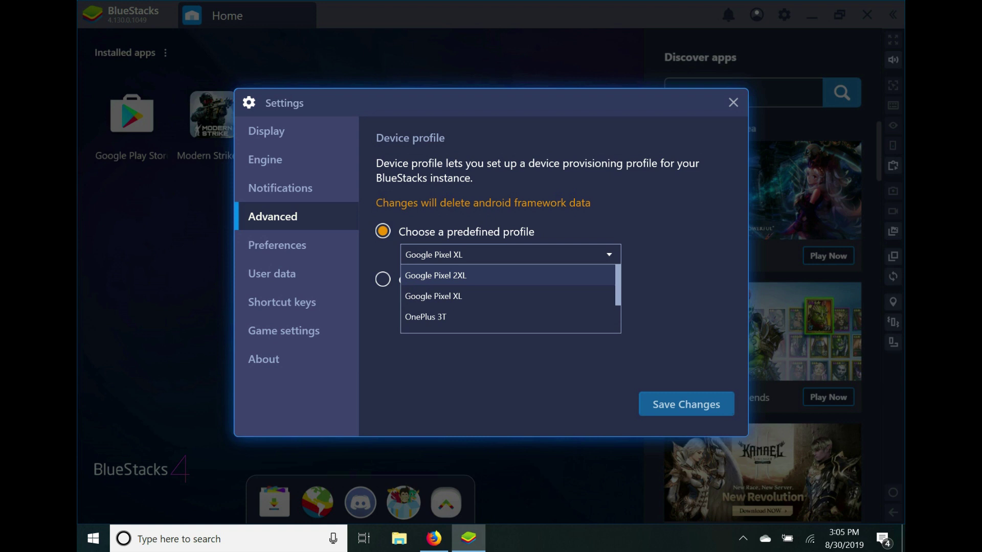
{"action": "key", "text": "Escape"}
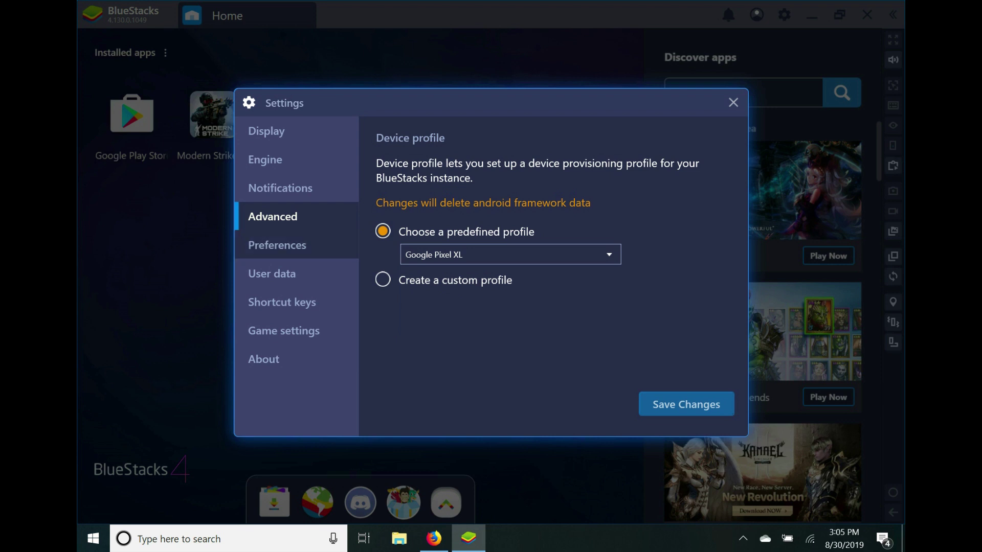
Review the Preferences, User data, Shortcut keys, Game settings and About pages, and close the settings
{"action": "left_click", "coordinate": [277, 245]}
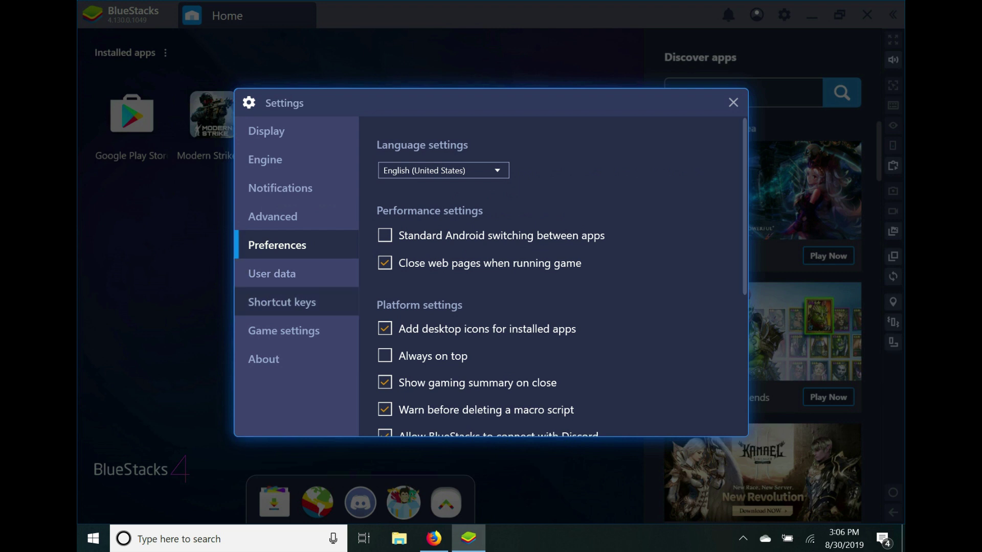
{"action": "left_click", "coordinate": [281, 302]}
{"action": "left_click", "coordinate": [271, 273]}
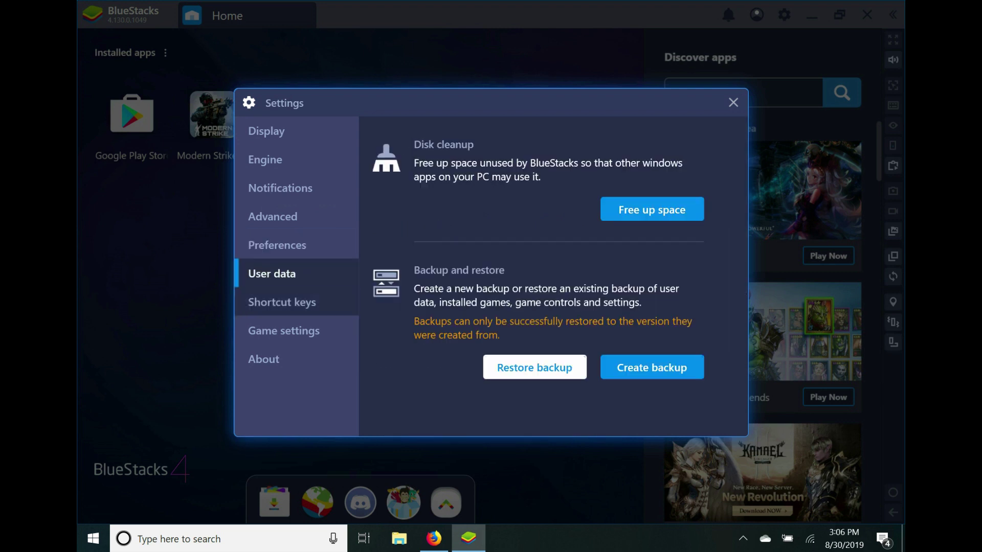
{"action": "left_click", "coordinate": [282, 302]}
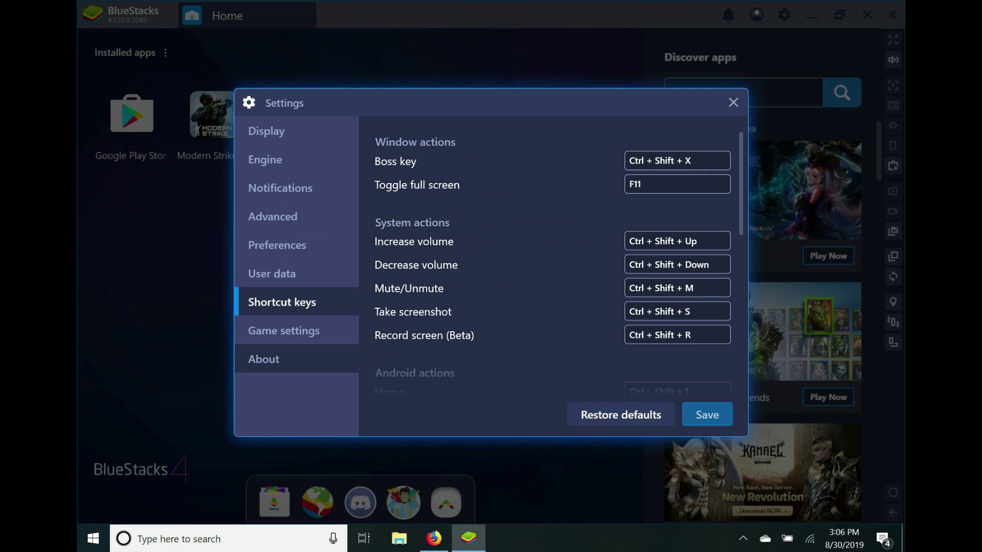
{"action": "left_click", "coordinate": [284, 331]}
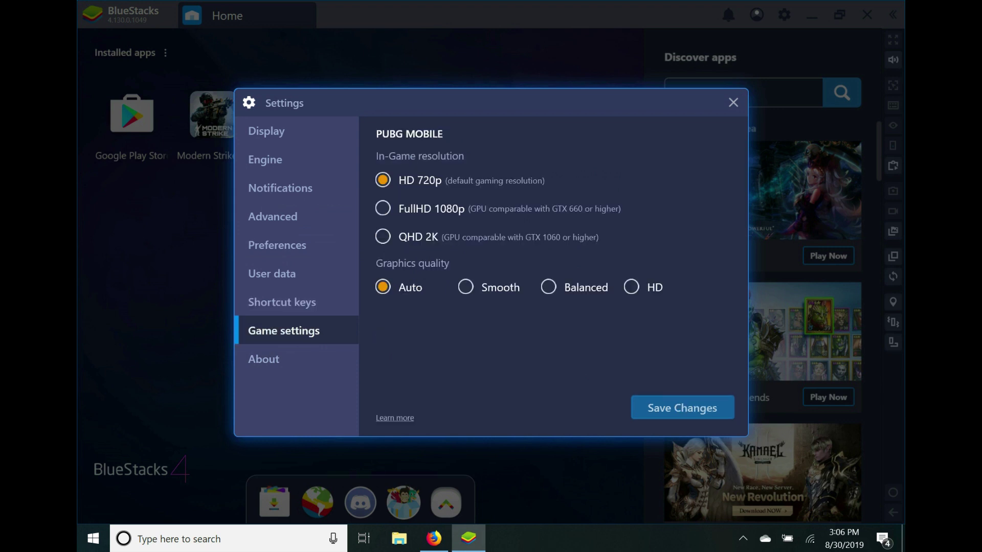
{"action": "left_click", "coordinate": [264, 359]}
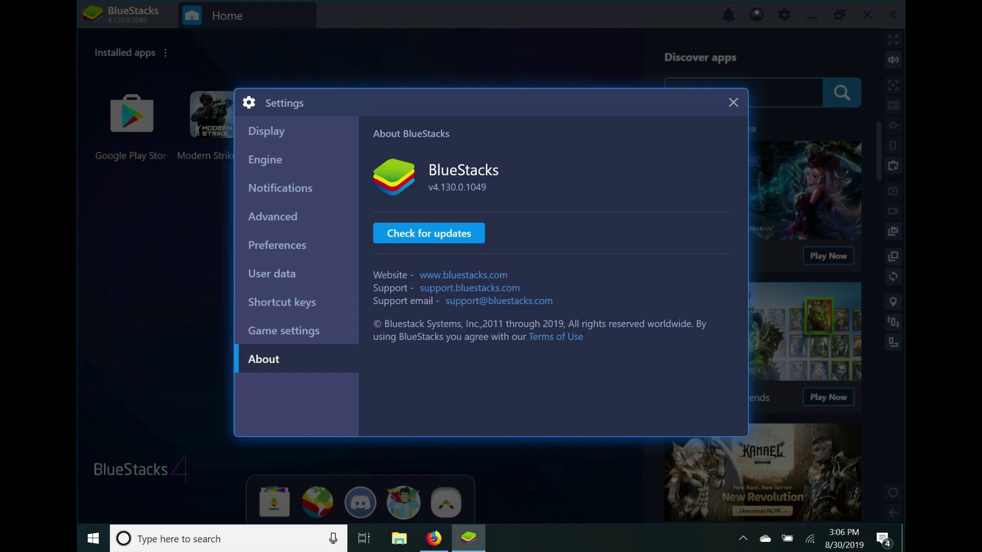
{"action": "left_click", "coordinate": [733, 103]}
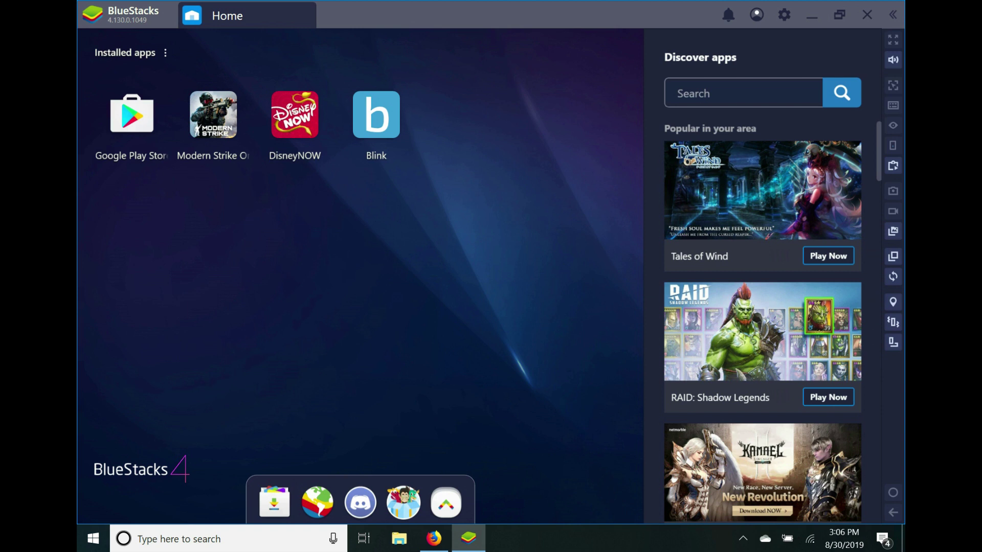
Look at the additional system apps, and browse the App Center's recommended and popular games before closing it
{"action": "left_click", "coordinate": [445, 502]}
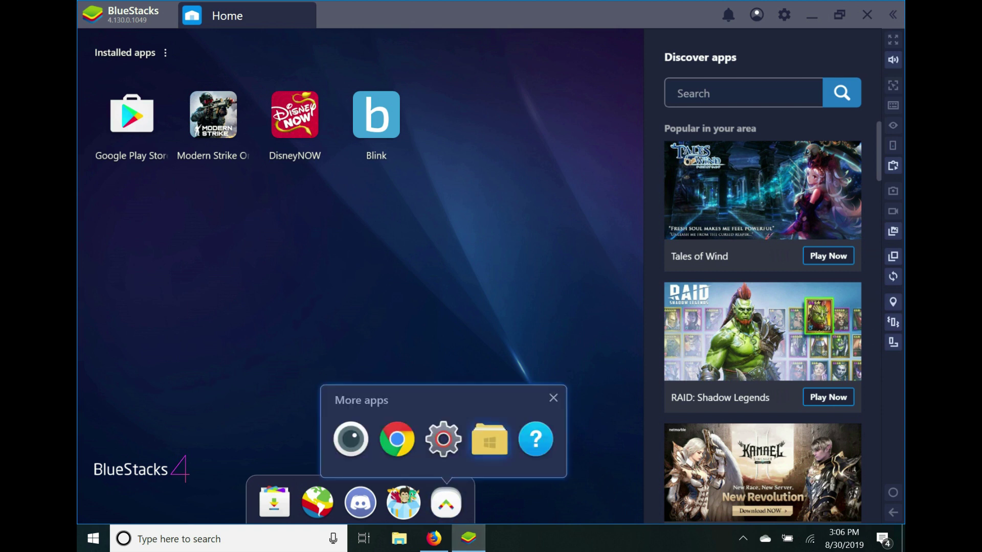
{"action": "left_click", "coordinate": [446, 502]}
{"action": "left_click", "coordinate": [446, 502]}
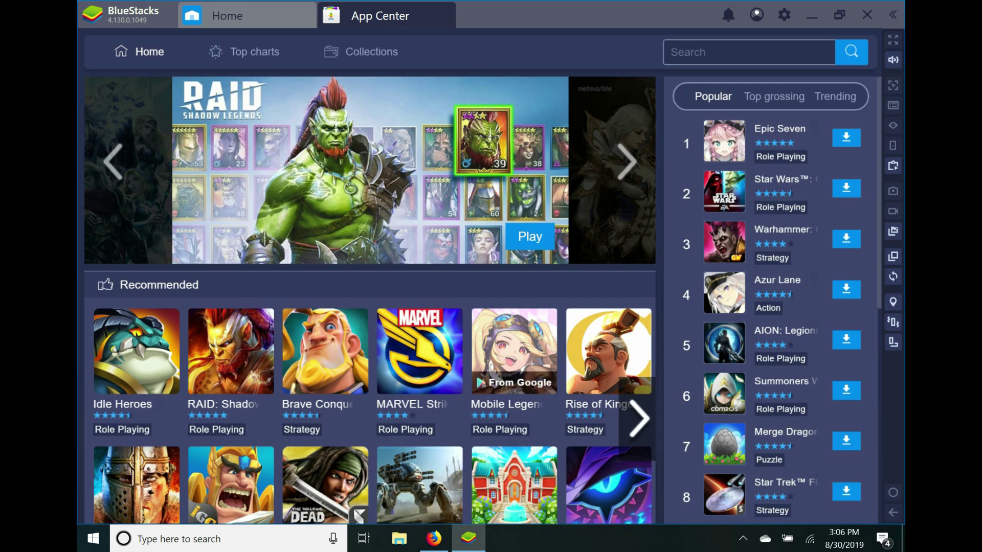
{"action": "scroll", "coordinate": [480, 297], "scroll_direction": "down", "scroll_amount": 2}
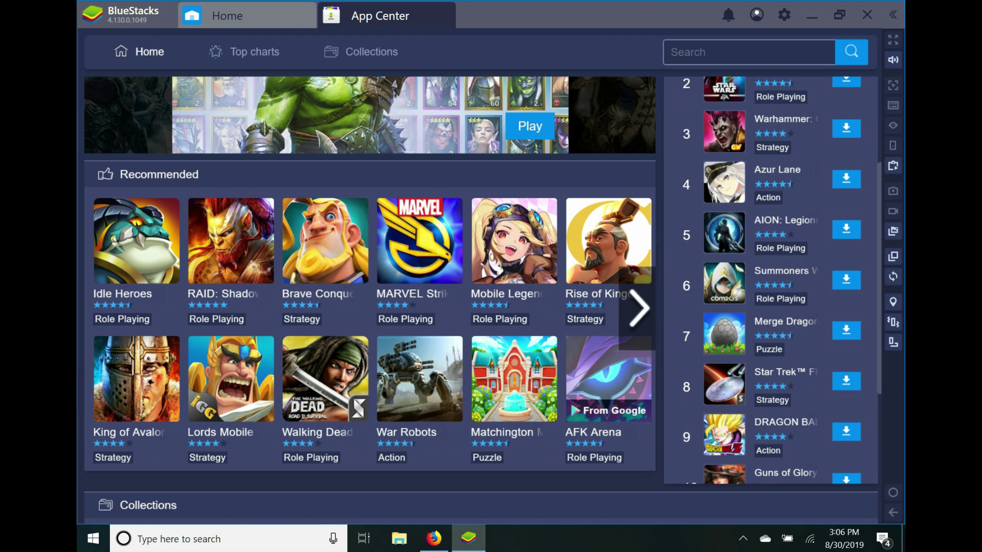
{"action": "scroll", "coordinate": [480, 230], "scroll_direction": "up", "scroll_amount": 2}
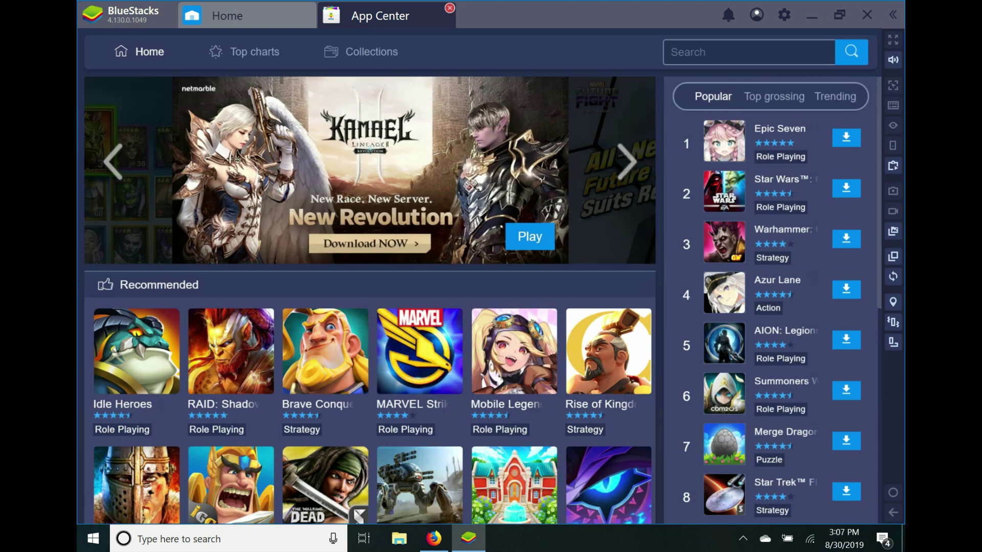
{"action": "left_click", "coordinate": [450, 8]}
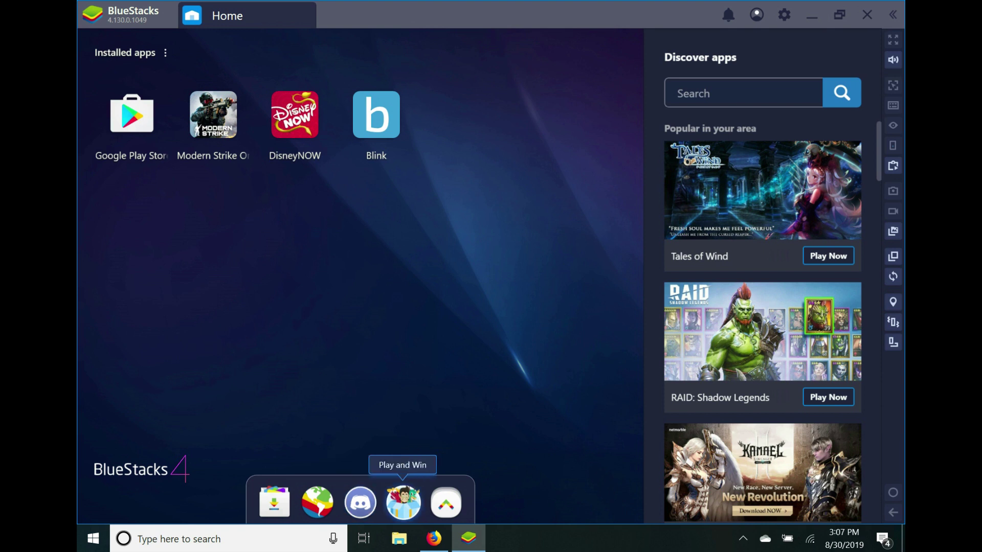
Open Android Settings, look through its Device, Personal, BlueStacks and System categories, and close it
{"action": "left_click", "coordinate": [446, 502]}
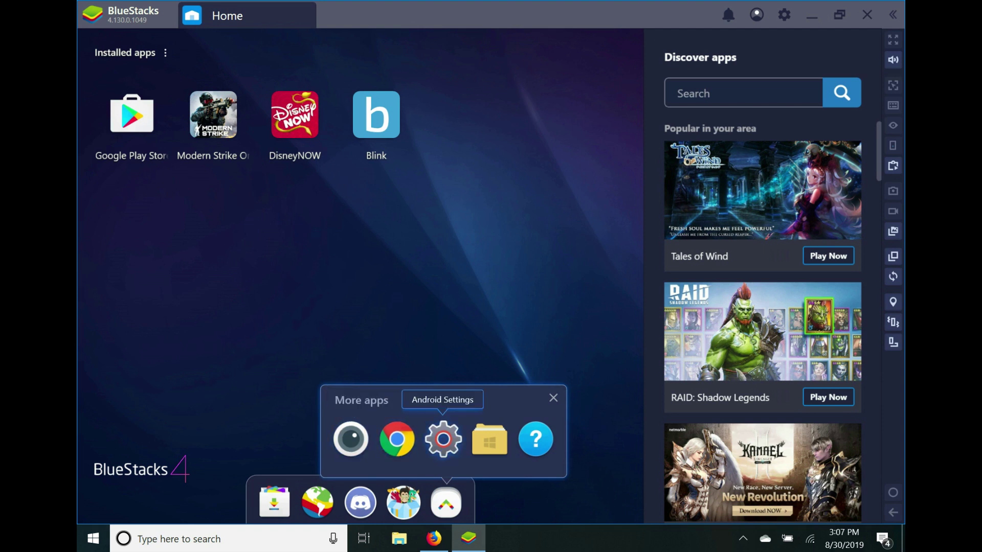
{"action": "left_click", "coordinate": [443, 439]}
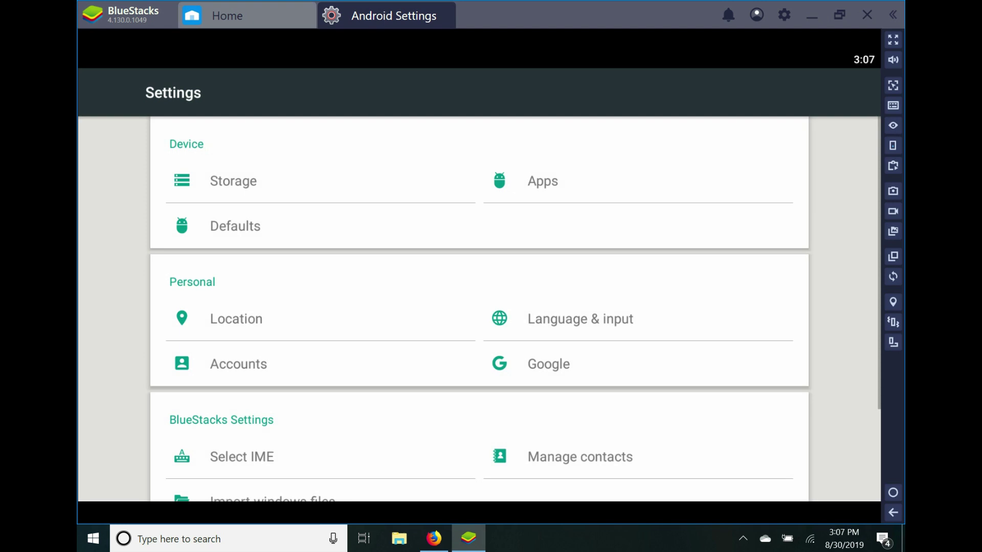
{"action": "scroll", "coordinate": [479, 309], "scroll_direction": "up", "scroll_amount": 1}
{"action": "scroll", "coordinate": [479, 309], "scroll_direction": "down", "scroll_amount": 3}
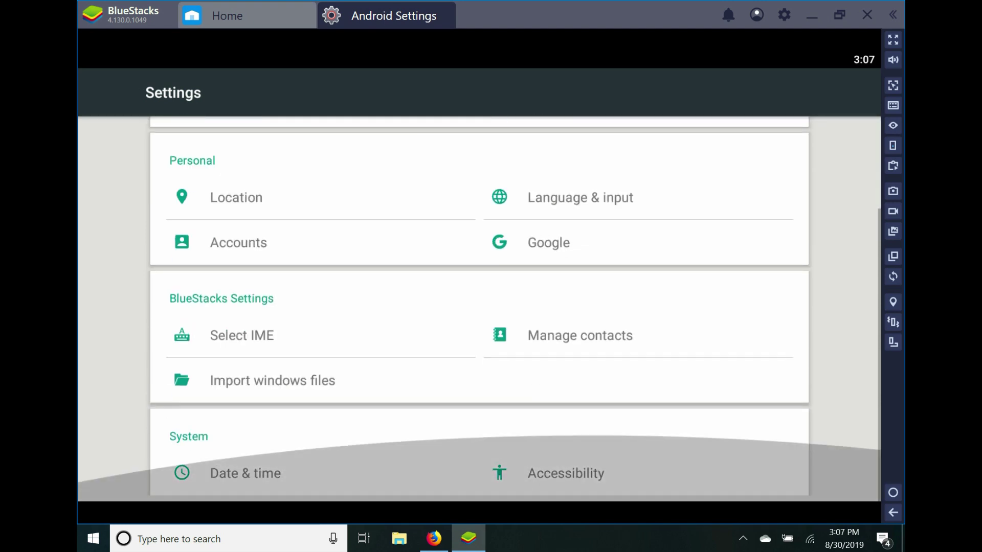
{"action": "scroll", "coordinate": [479, 309], "scroll_direction": "up", "scroll_amount": 3}
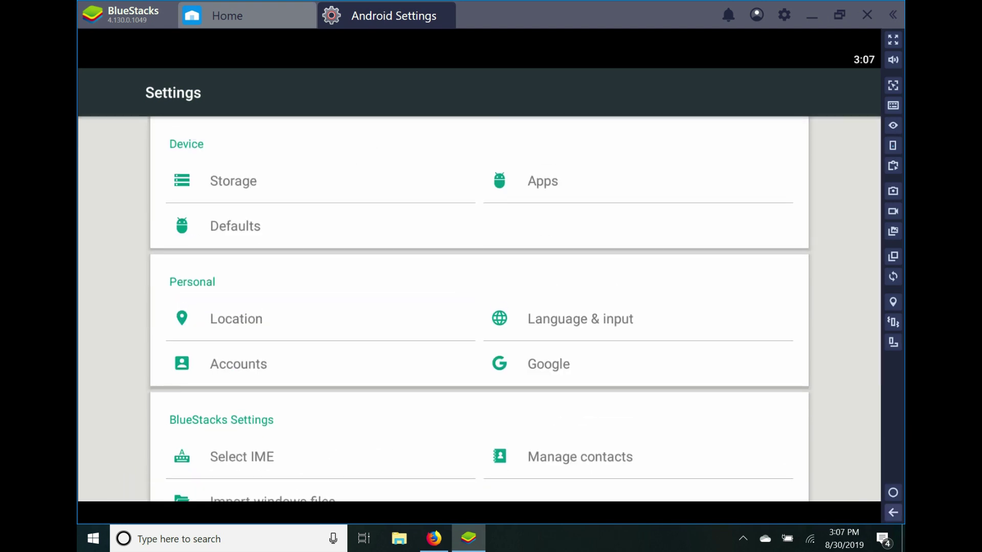
{"action": "left_click", "coordinate": [444, 15]}
Open Media Manager to view the recently added media files, and close it
{"action": "left_click", "coordinate": [446, 503]}
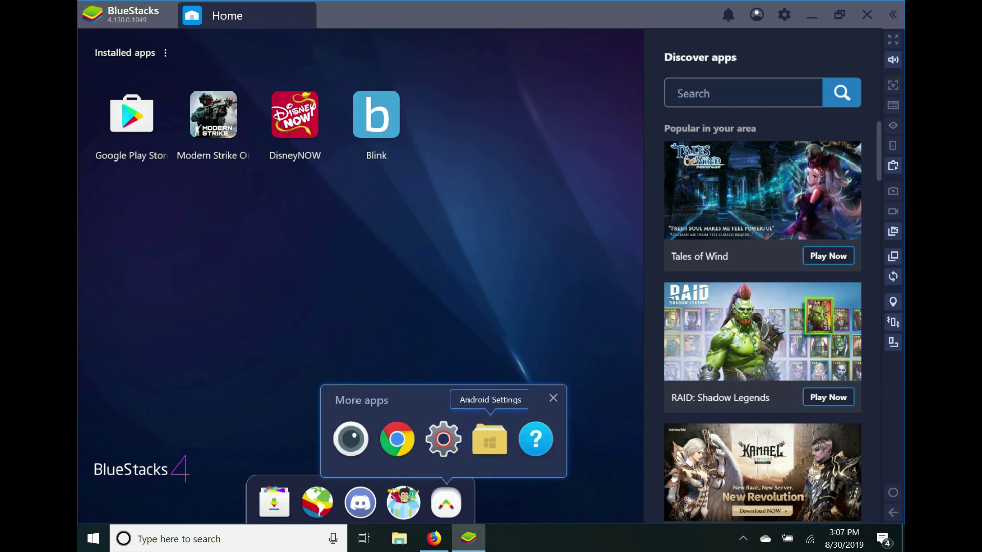
{"action": "left_click", "coordinate": [490, 438]}
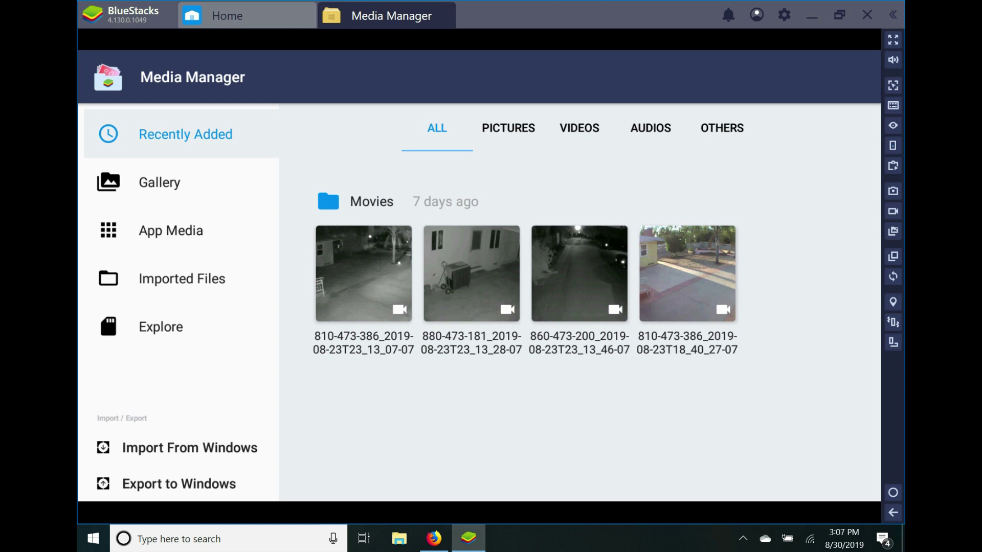
{"action": "left_click", "coordinate": [450, 8]}
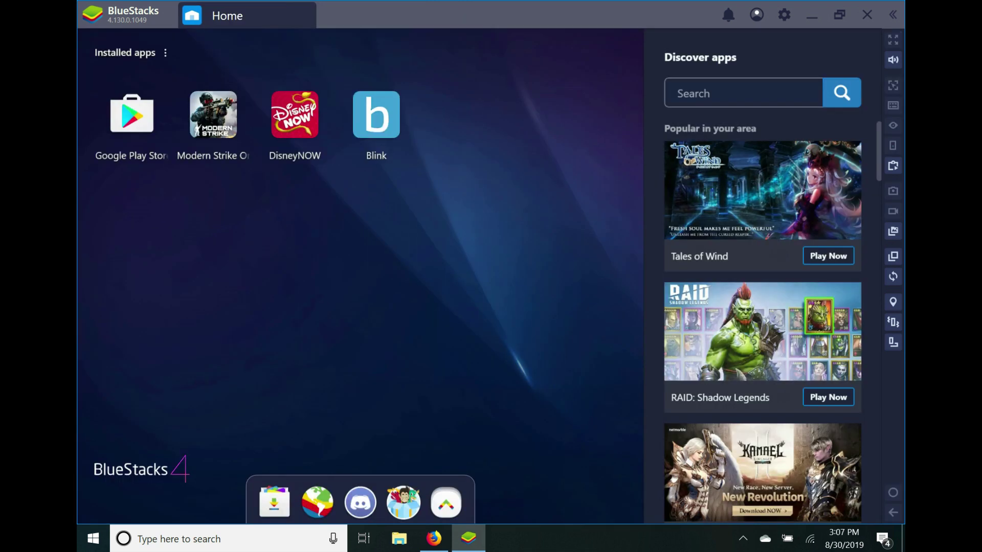
Switch to Firefox and maximize the window showing the "How does BlueStacks Work?" page
{"action": "mouse_move", "coordinate": [433, 538]}
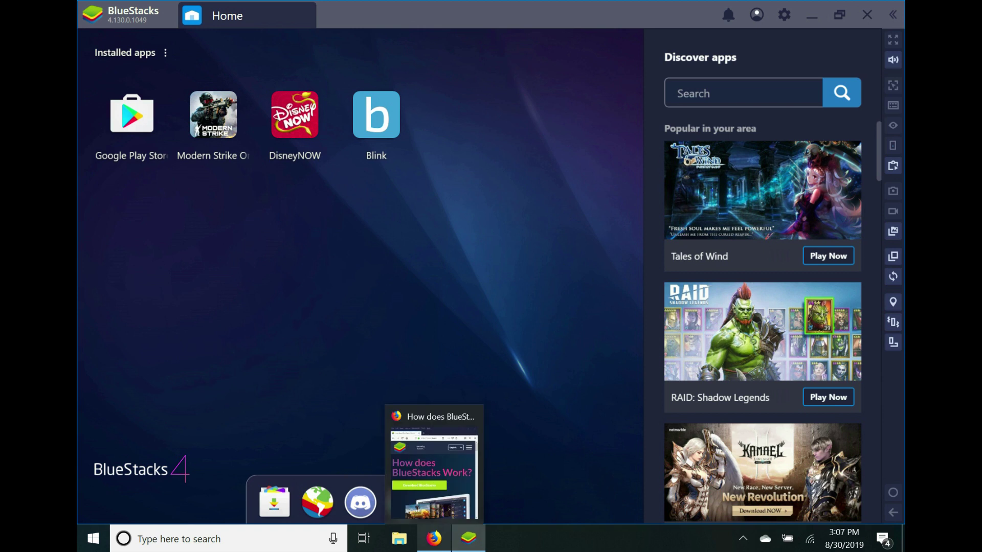
{"action": "left_click", "coordinate": [434, 538]}
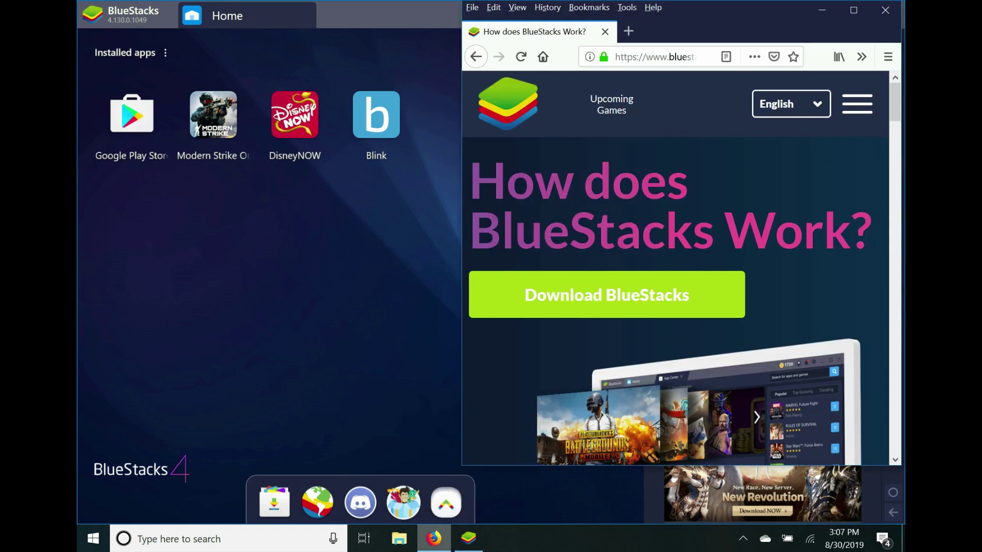
{"action": "left_click", "coordinate": [853, 9]}
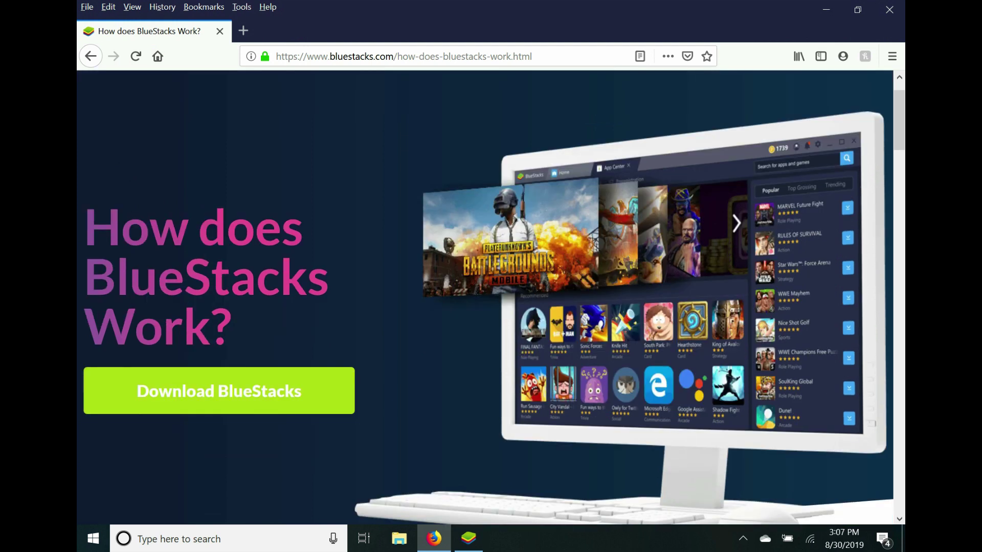
Read through the "How does BlueStacks Work?" page, from the three setup steps and platform features down to the footer links
{"action": "scroll", "coordinate": [486, 296], "scroll_direction": "down", "scroll_amount": 8}
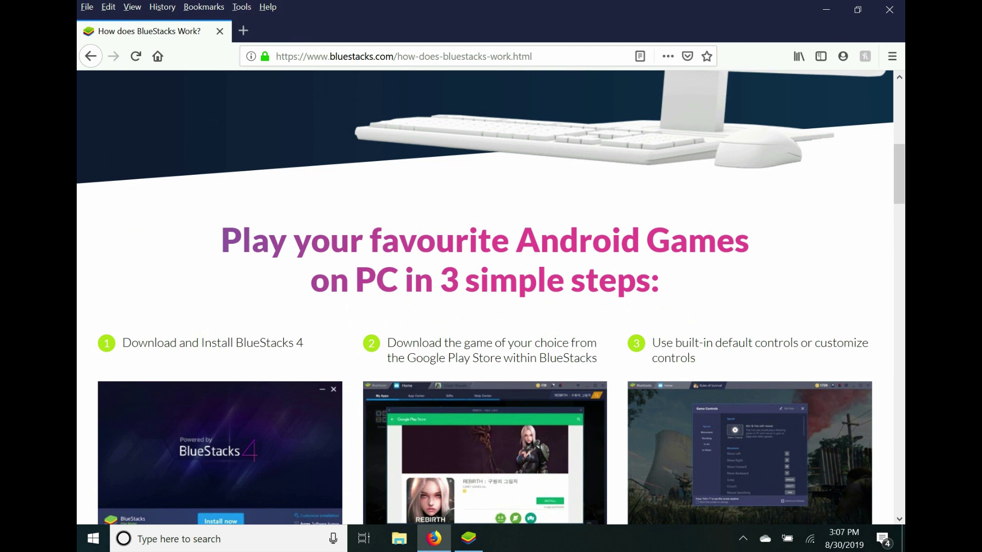
{"action": "scroll", "coordinate": [486, 297], "scroll_direction": "down", "scroll_amount": 3}
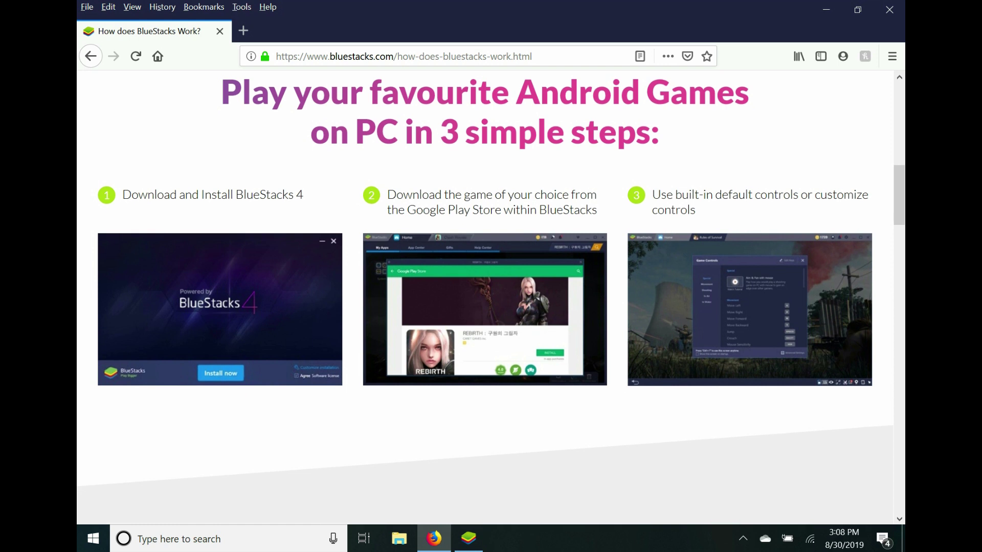
{"action": "scroll", "coordinate": [491, 296], "scroll_direction": "down", "scroll_amount": 7}
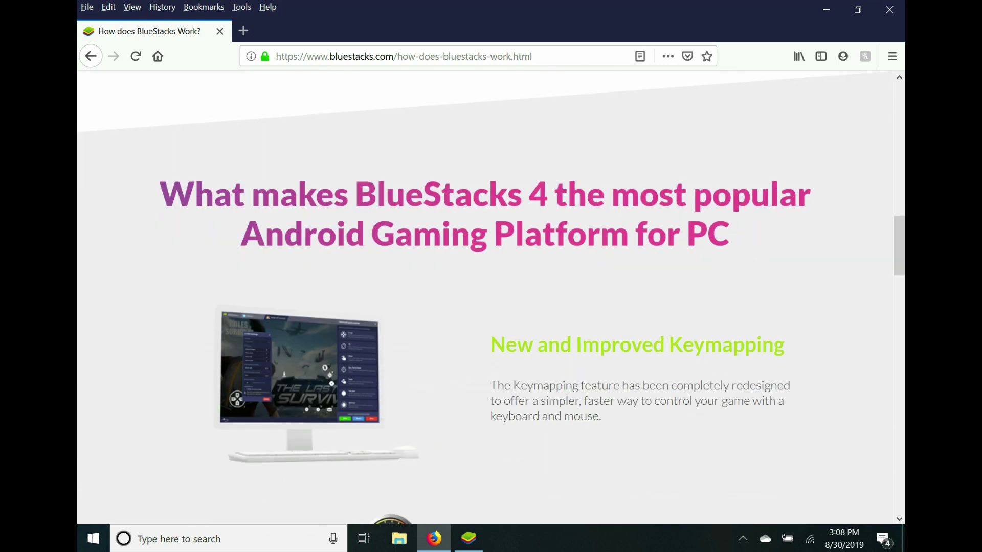
{"action": "scroll", "coordinate": [491, 296], "scroll_direction": "down", "scroll_amount": 3}
{"action": "scroll", "coordinate": [491, 297], "scroll_direction": "down", "scroll_amount": 3}
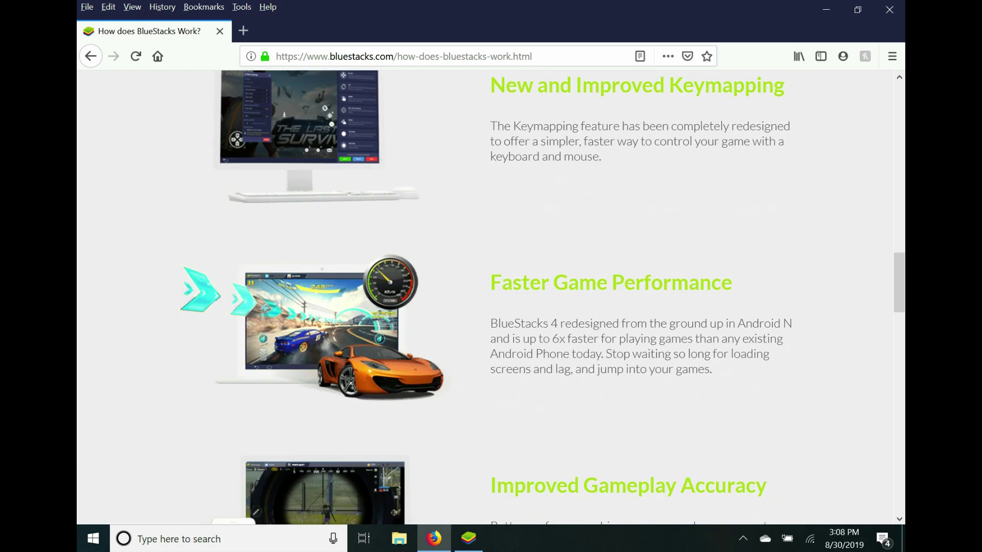
{"action": "scroll", "coordinate": [491, 296], "scroll_direction": "down", "scroll_amount": 3}
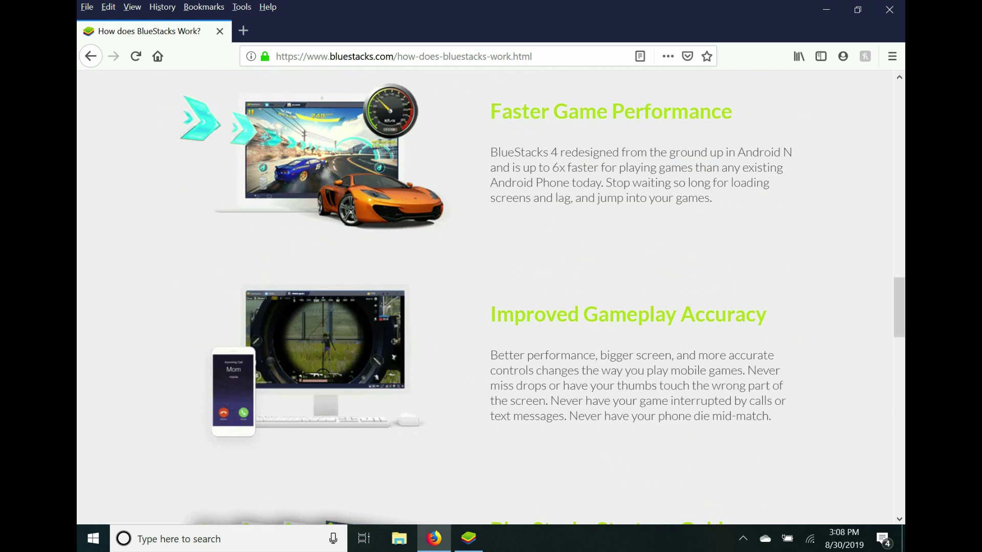
{"action": "scroll", "coordinate": [490, 296], "scroll_direction": "down", "scroll_amount": 5}
{"action": "scroll", "coordinate": [490, 297], "scroll_direction": "down", "scroll_amount": 3}
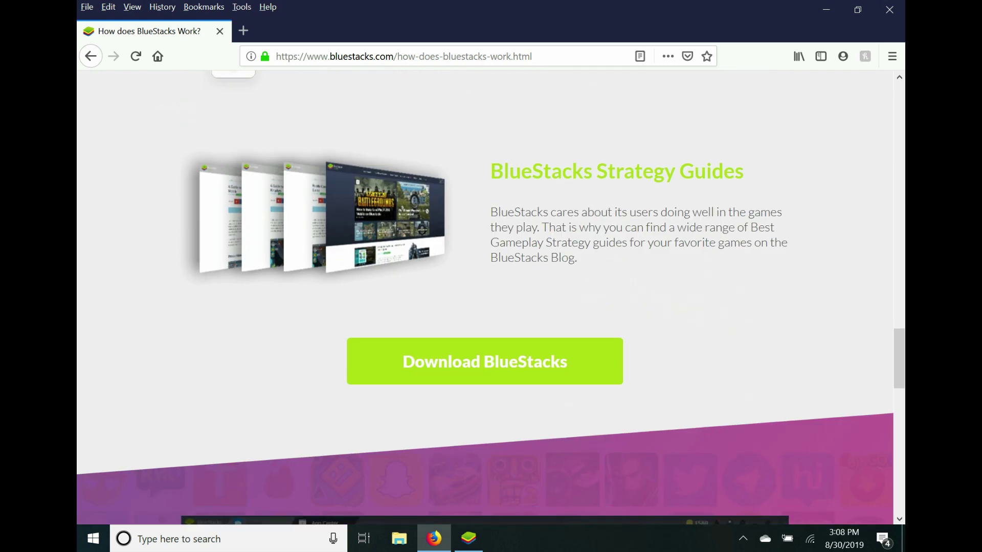
{"action": "scroll", "coordinate": [491, 296], "scroll_direction": "down", "scroll_amount": 10}
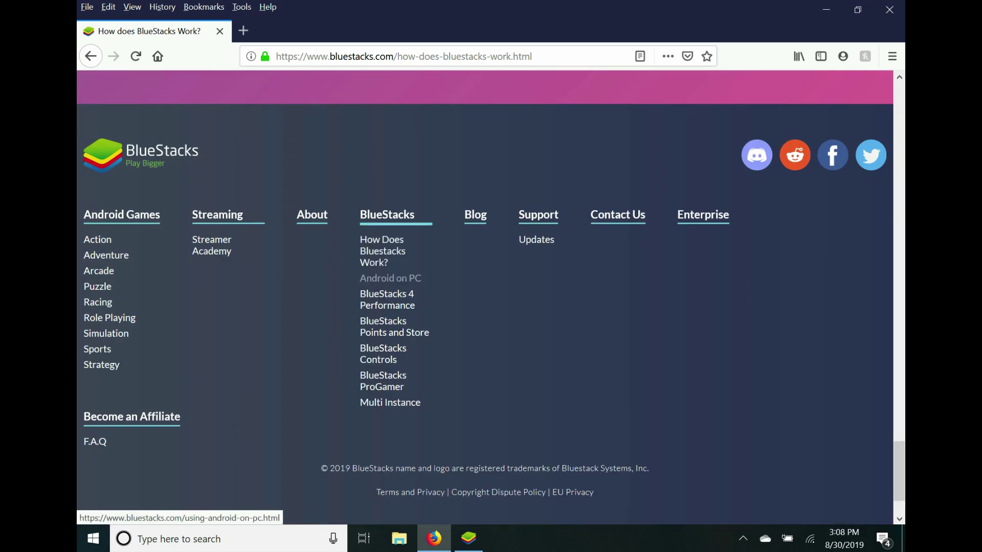
Open the "Android on PC" page and read its reasons for playing Android games on PC, down to the "Myth Vs Fact" section
{"action": "left_click", "coordinate": [390, 278]}
{"action": "scroll", "coordinate": [491, 296], "scroll_direction": "down", "scroll_amount": 5}
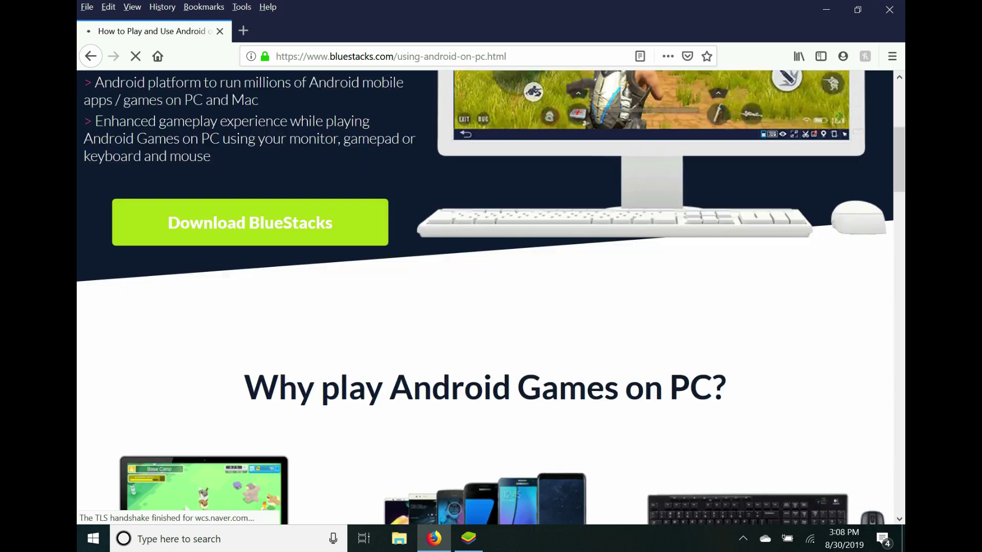
{"action": "scroll", "coordinate": [491, 297], "scroll_direction": "down", "scroll_amount": 4}
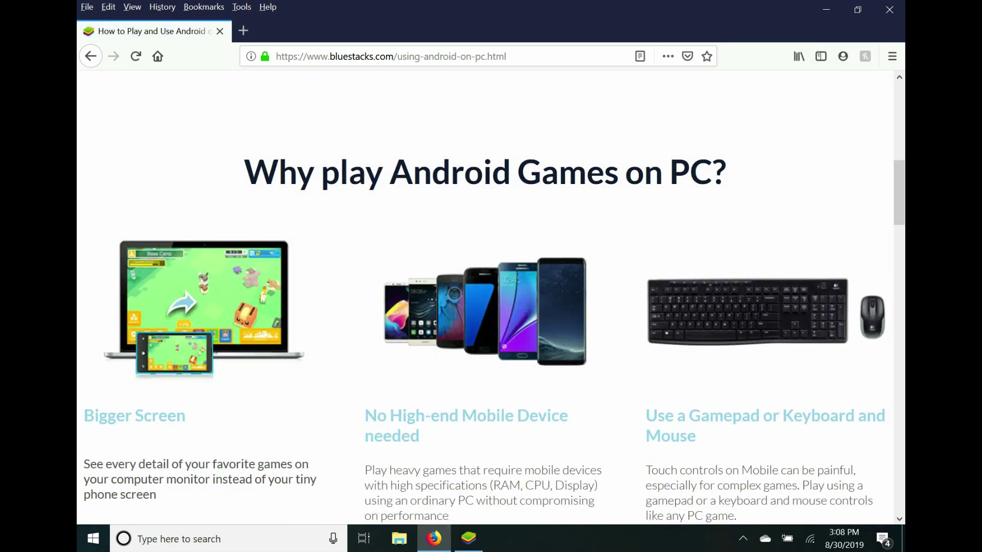
{"action": "scroll", "coordinate": [490, 297], "scroll_direction": "down", "scroll_amount": 3}
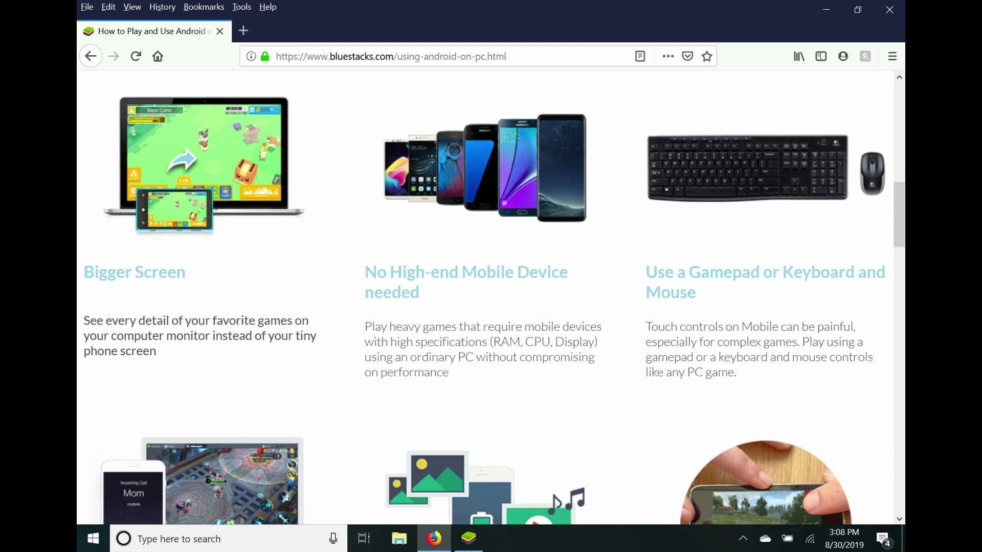
{"action": "scroll", "coordinate": [491, 296], "scroll_direction": "down", "scroll_amount": 5}
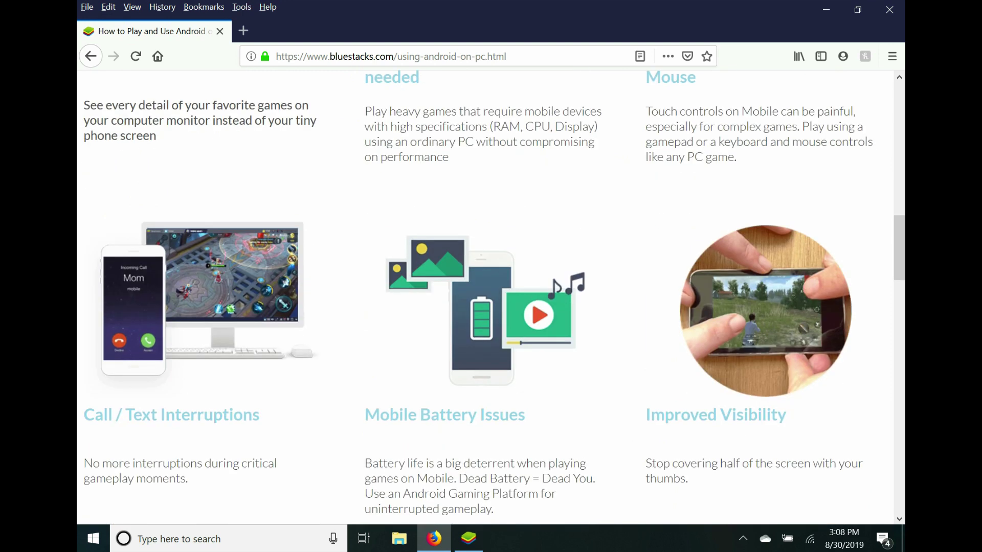
{"action": "scroll", "coordinate": [491, 297], "scroll_direction": "down", "scroll_amount": 7}
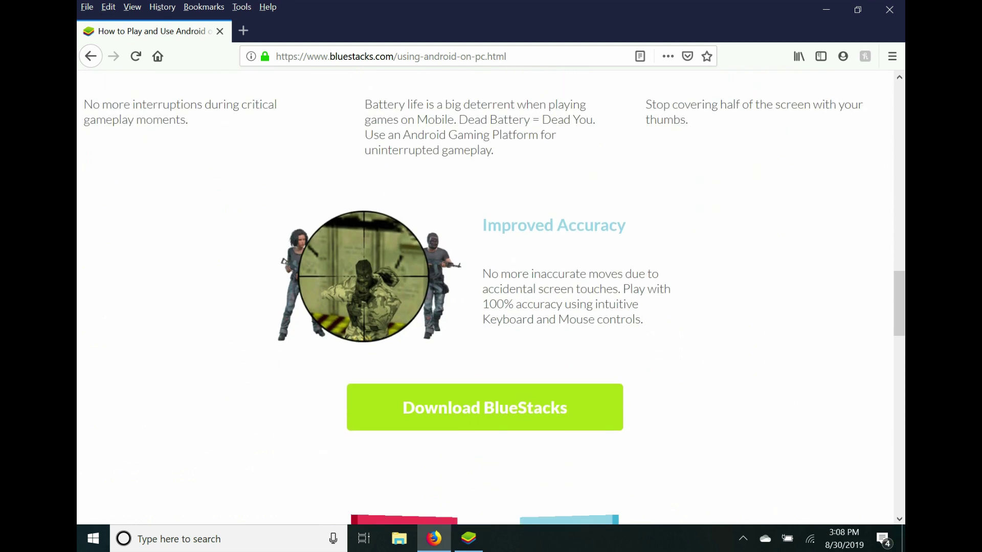
{"action": "scroll", "coordinate": [491, 297], "scroll_direction": "down", "scroll_amount": 1}
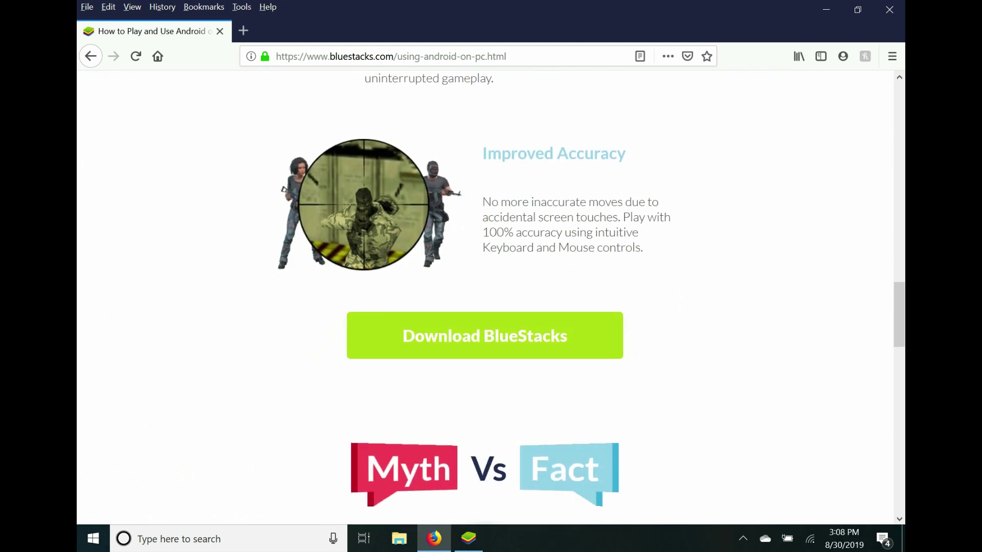